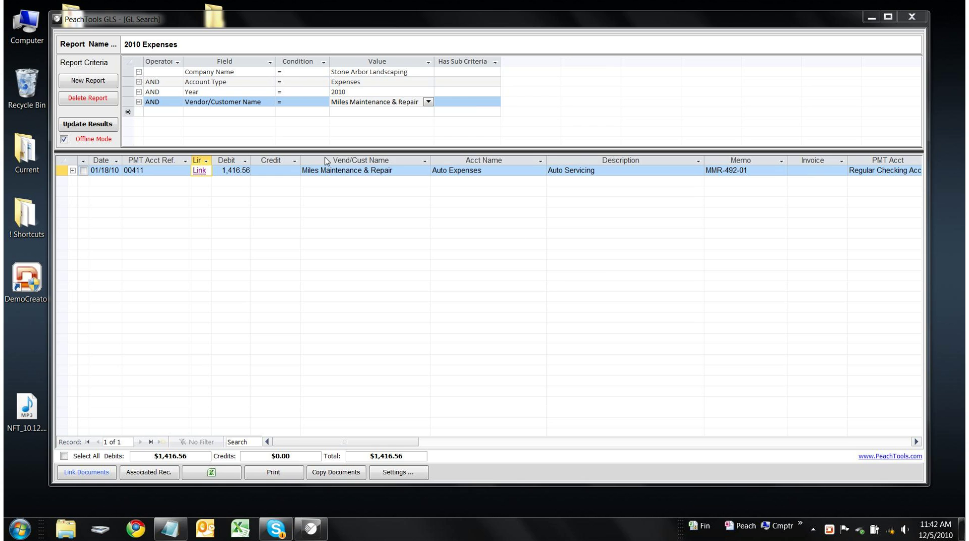
Step: Create a new report named "Stone Arbor 2010 transactions"
click(97, 83)
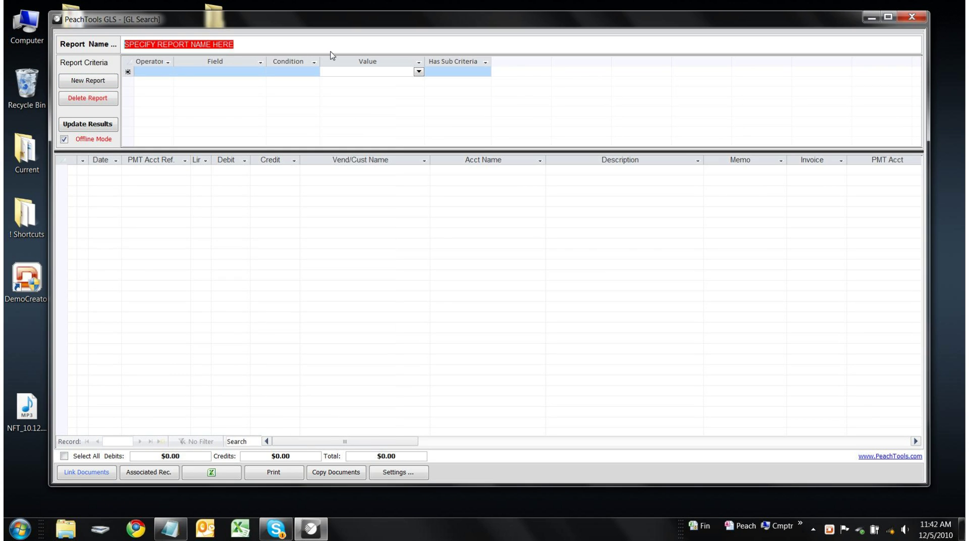
text(Stone Arbor 2010 transactions)
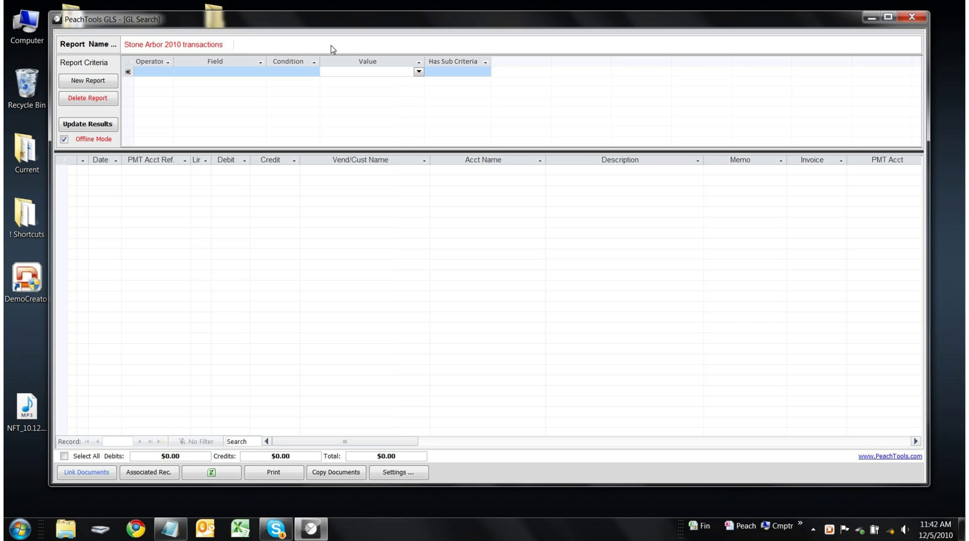
key(Tab)
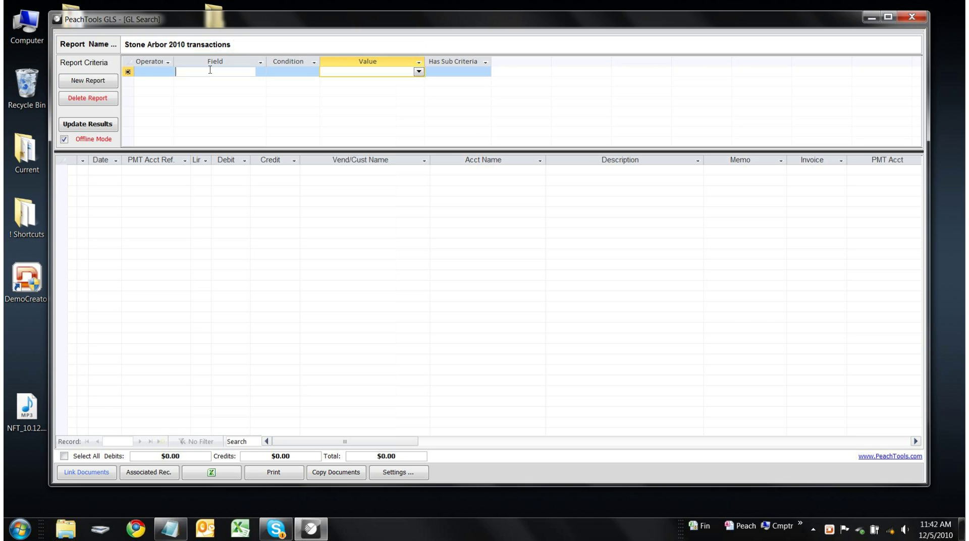
Step: Add a report criterion with Company Name equal to Stone Arbor Landscaping
click(227, 72)
click(260, 72)
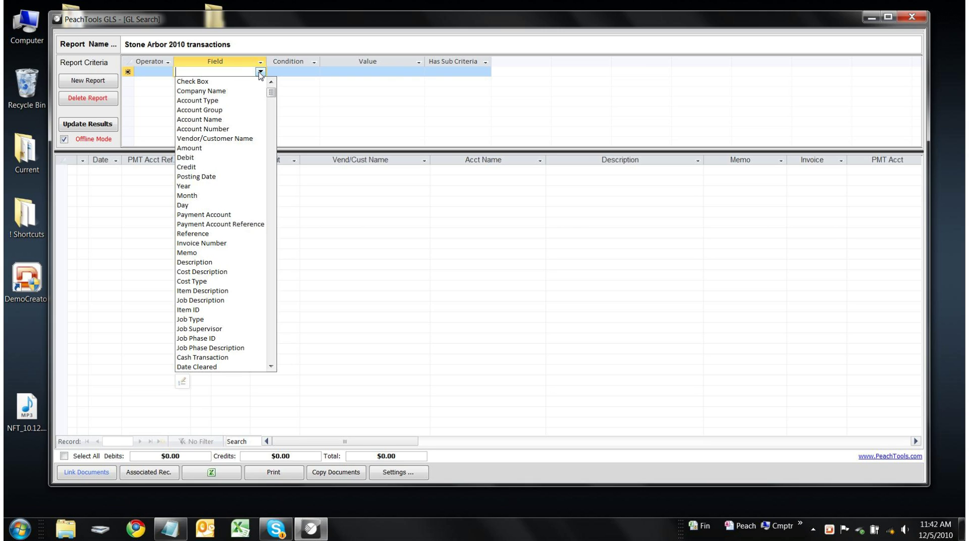
click(248, 91)
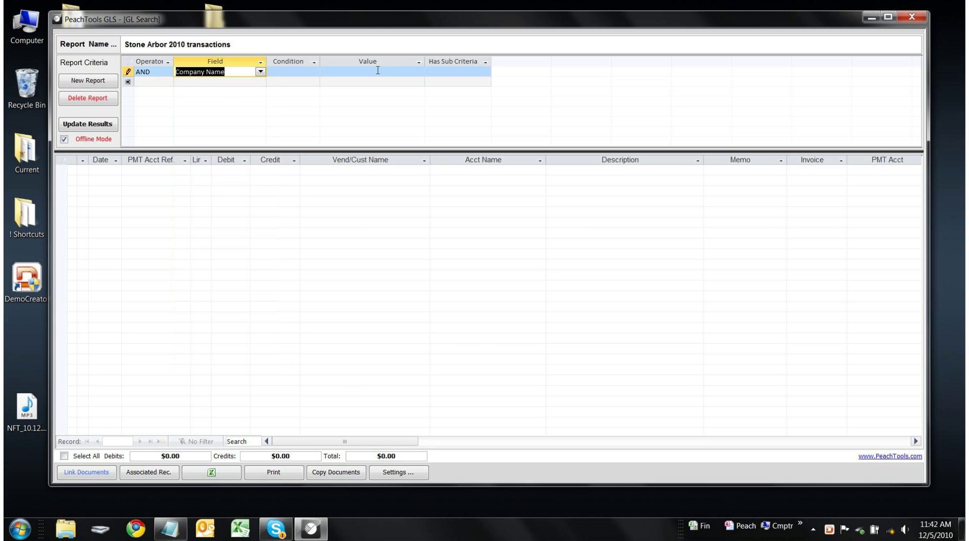
click(379, 73)
click(418, 72)
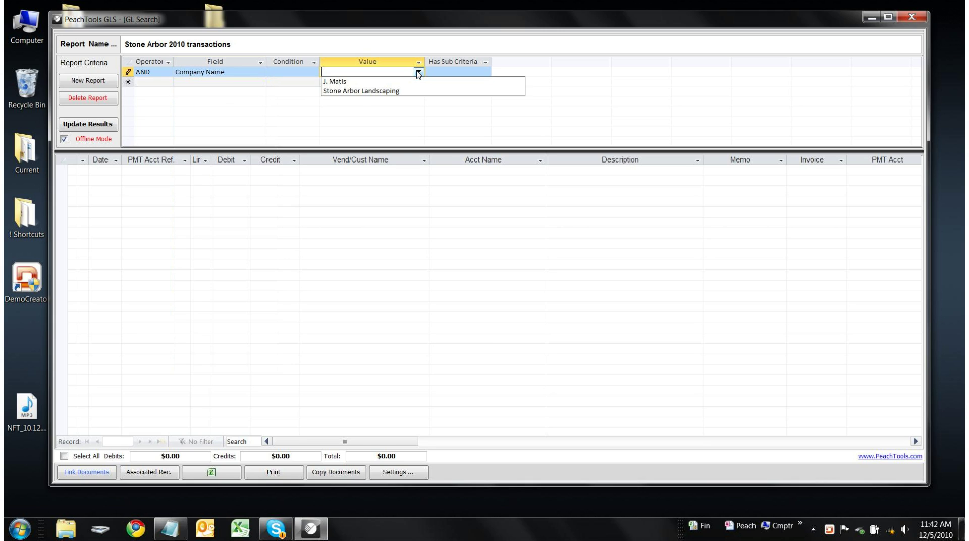
click(411, 92)
Step: Add a second report criterion, joined with AND, with Year equal to 2010
click(217, 81)
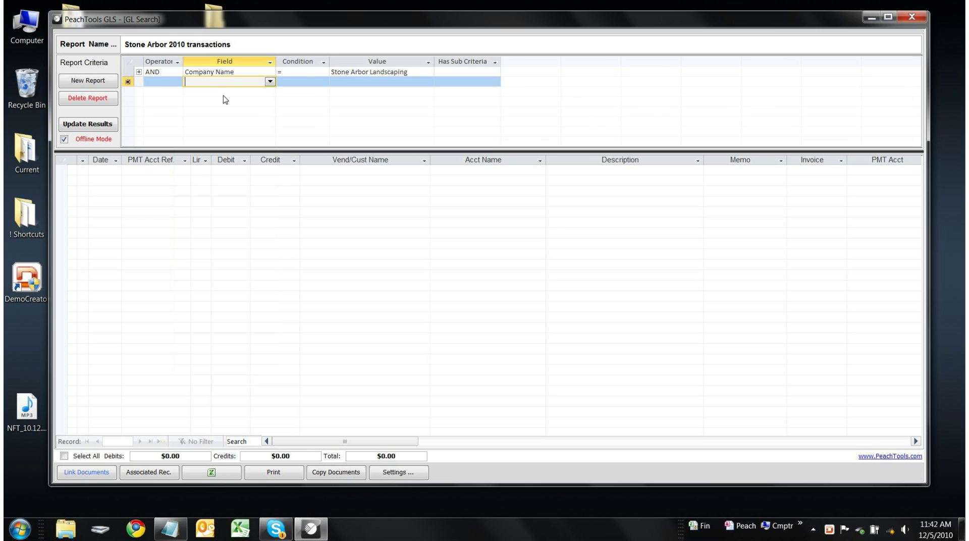
click(270, 82)
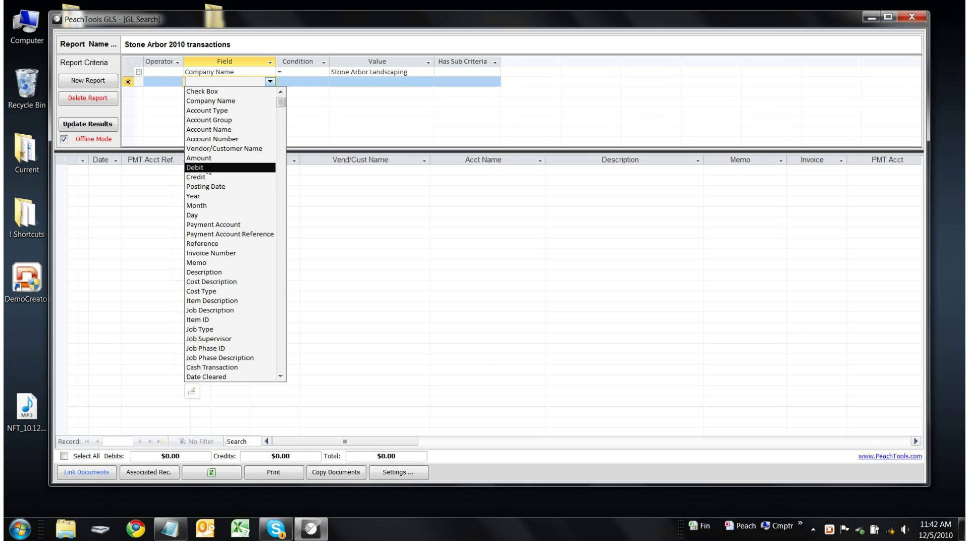
click(243, 195)
click(362, 81)
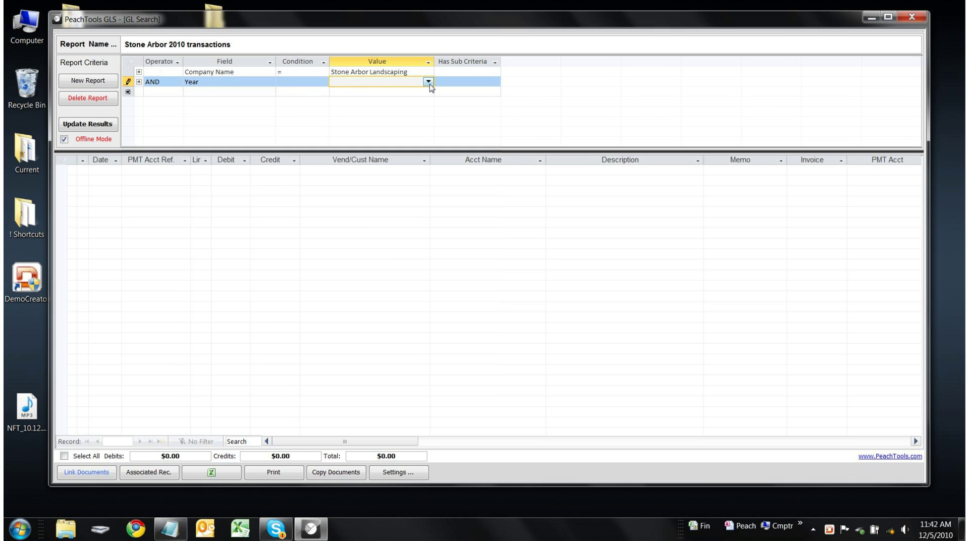
click(428, 82)
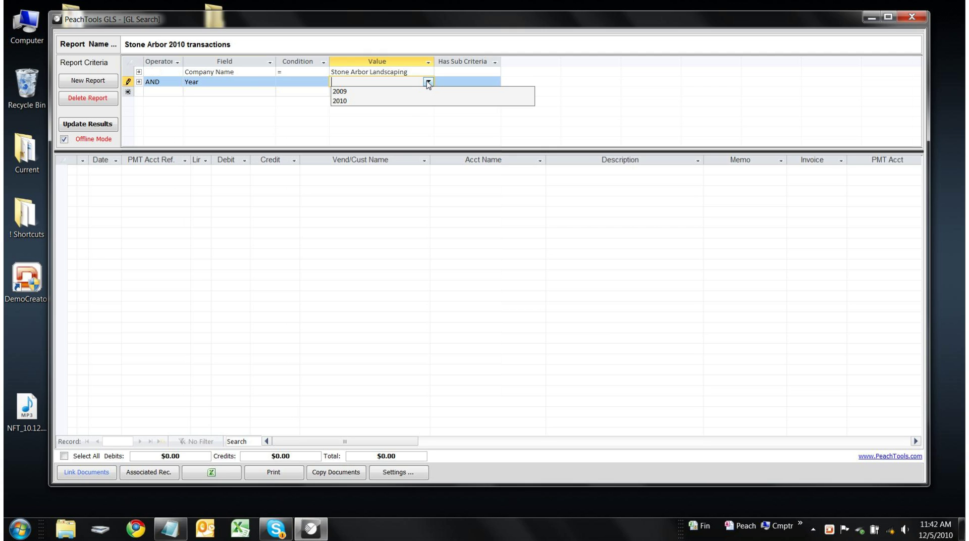
click(417, 100)
click(371, 73)
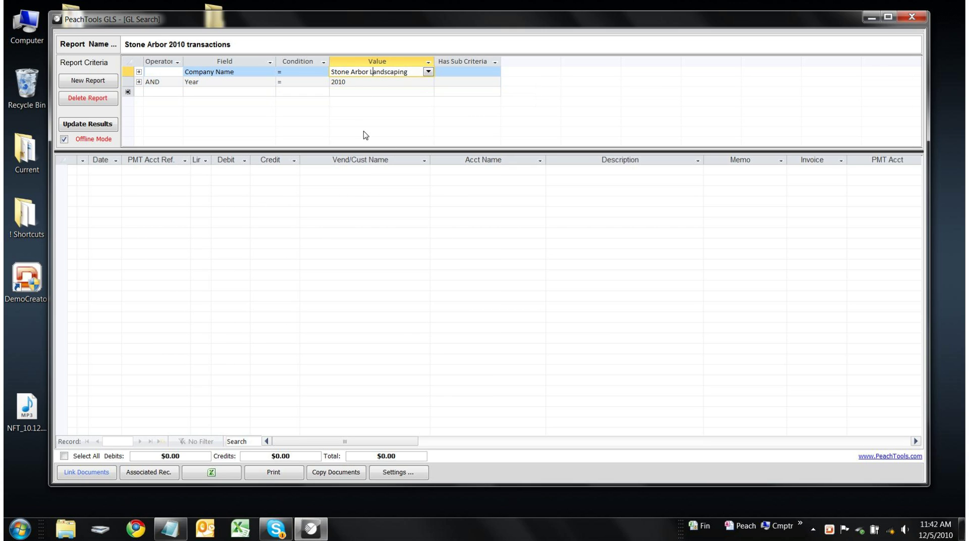
Step: Update the report results and look through the listed transactions
click(99, 129)
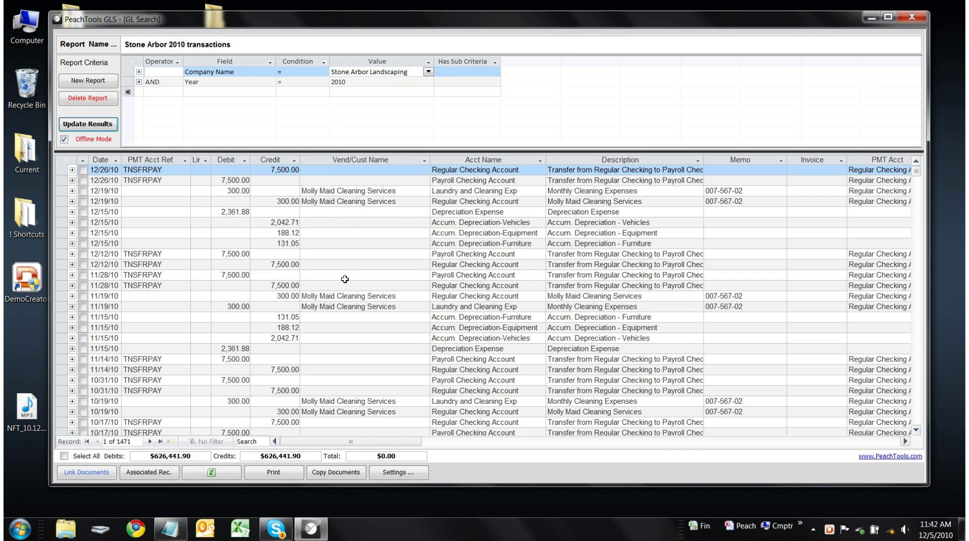
click(329, 257)
scroll(328, 256, down, 20)
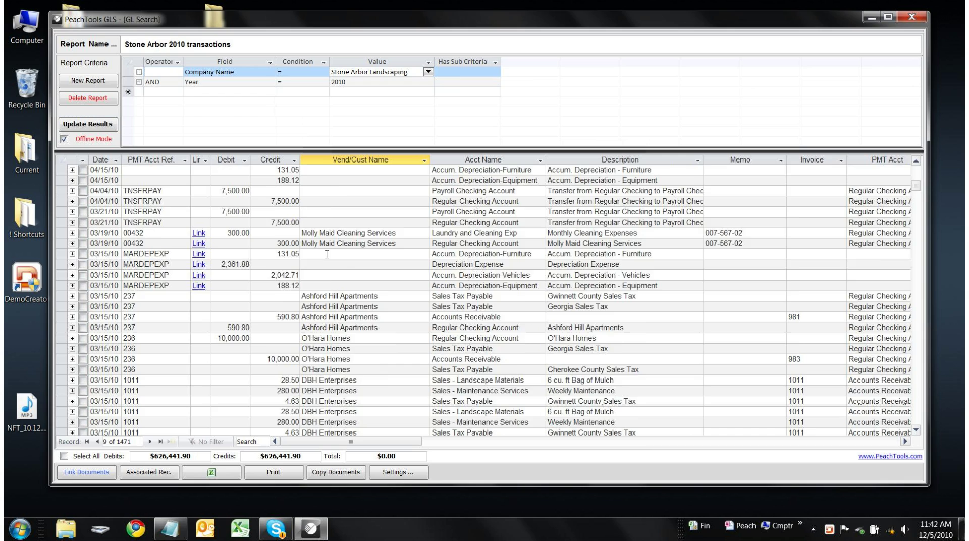
scroll(326, 254, down, 20)
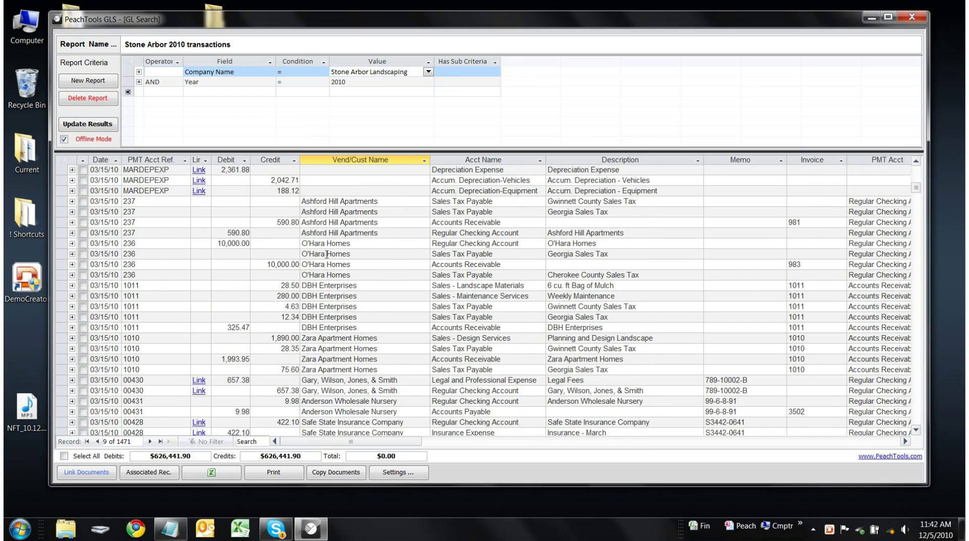
scroll(326, 253, up, 20)
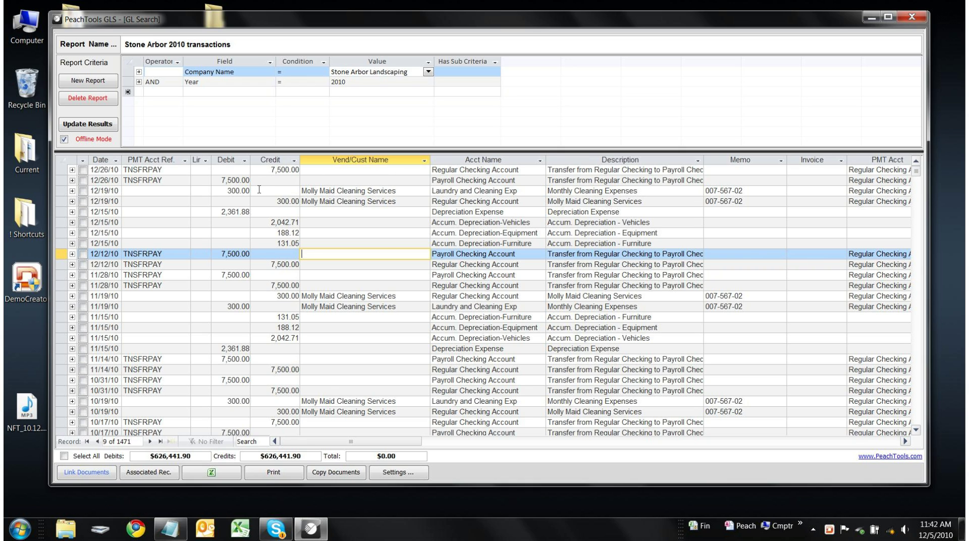
Step: Start an export of the Results data to an Excel pivot, with the file opening after export
click(211, 473)
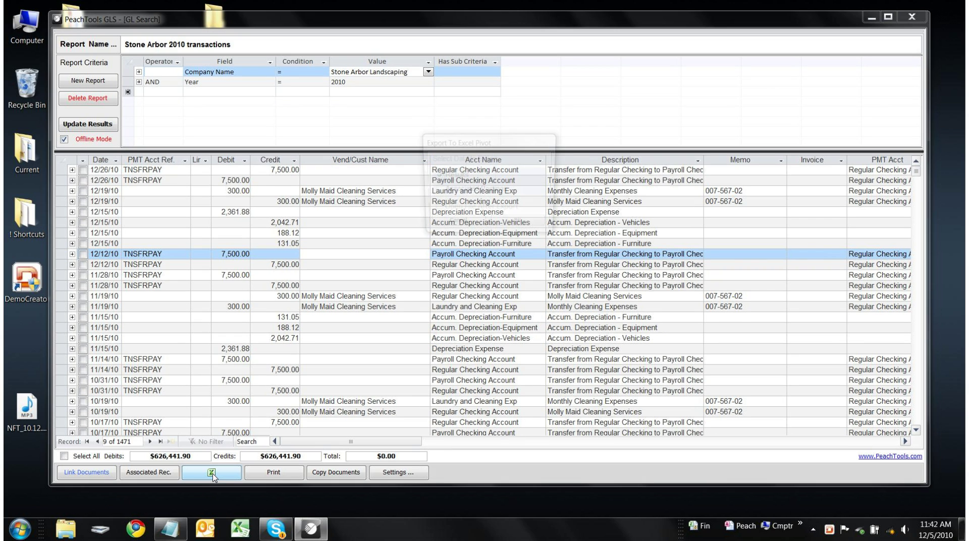
drag(524, 142, 495, 142)
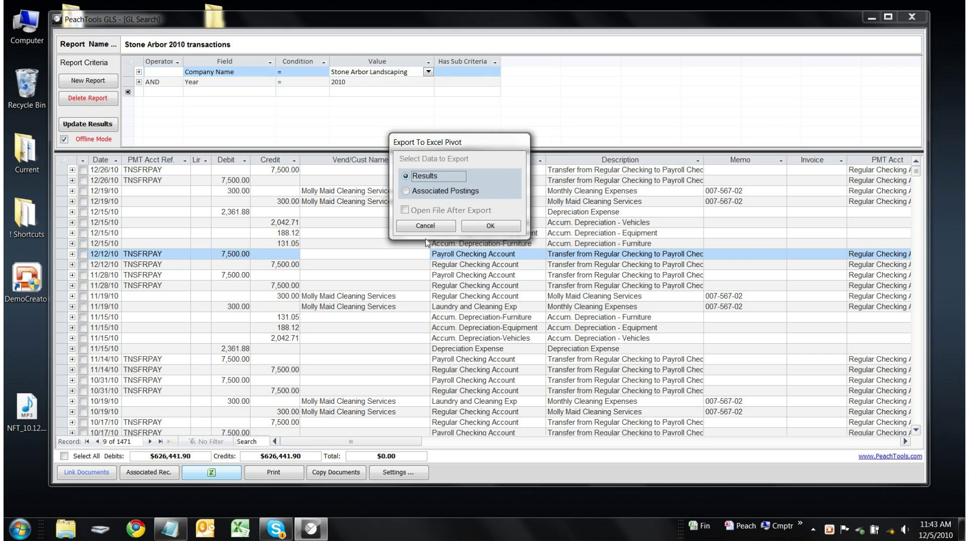
click(406, 211)
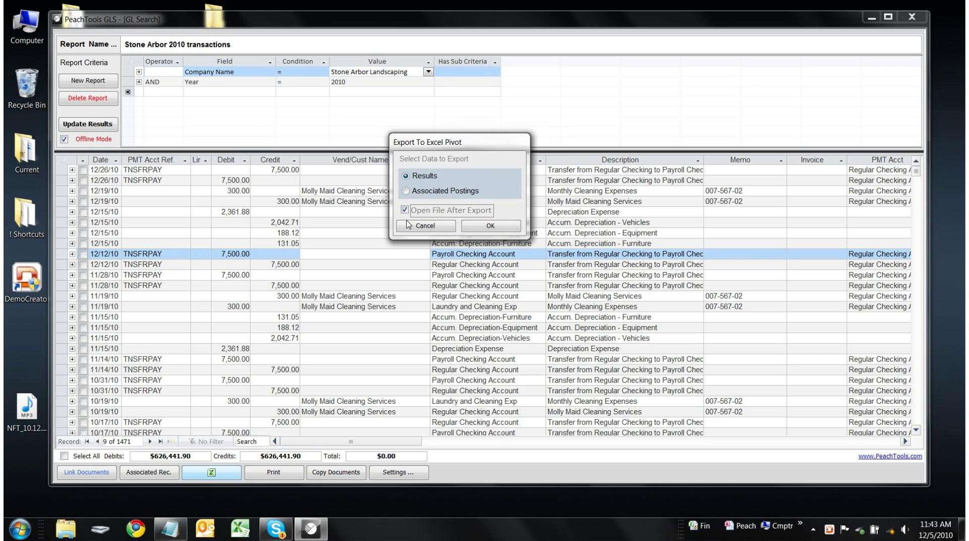
click(491, 227)
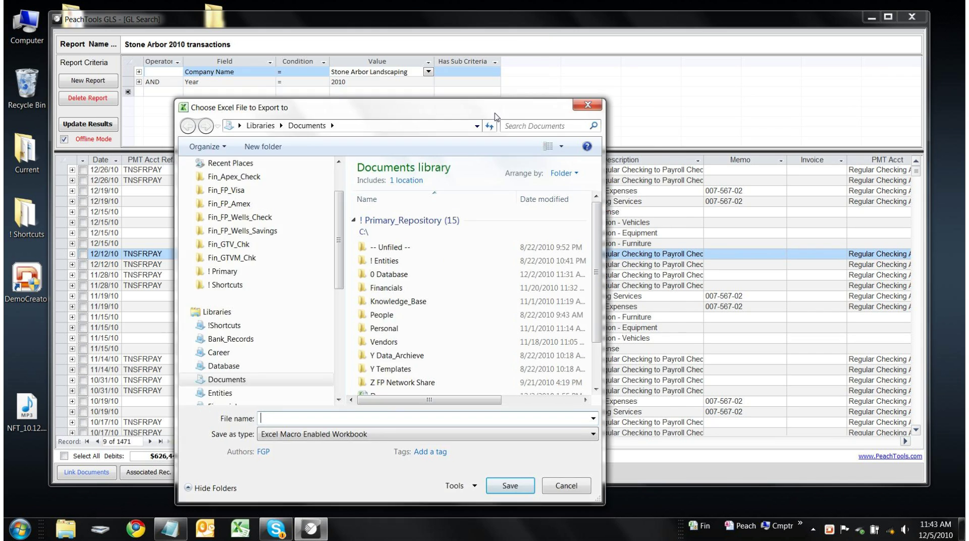
Step: Save the export to the Desktop as a macro-enabled Excel workbook named Demo
drag(494, 116, 563, 79)
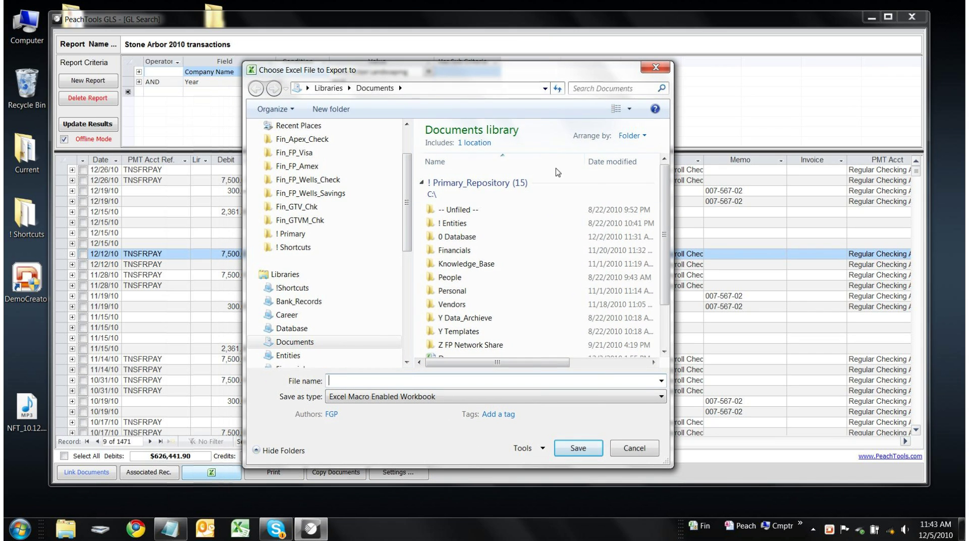
scroll(408, 216, up, 1)
scroll(407, 216, up, 1)
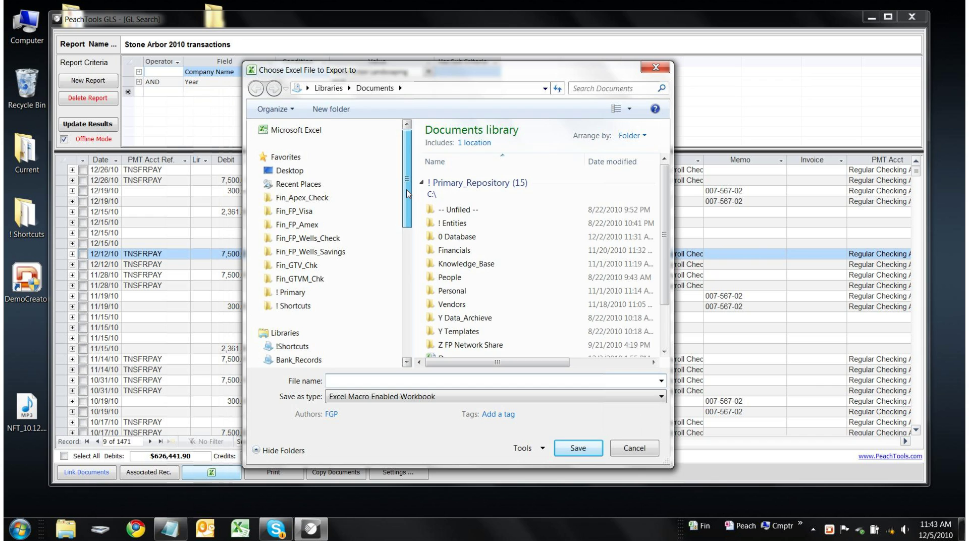
click(302, 171)
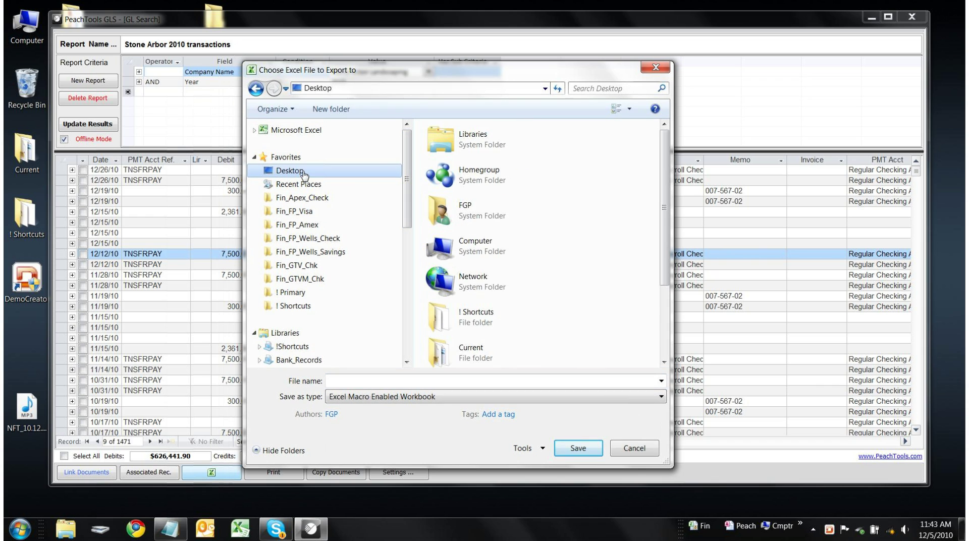
click(397, 380)
text(Demo)
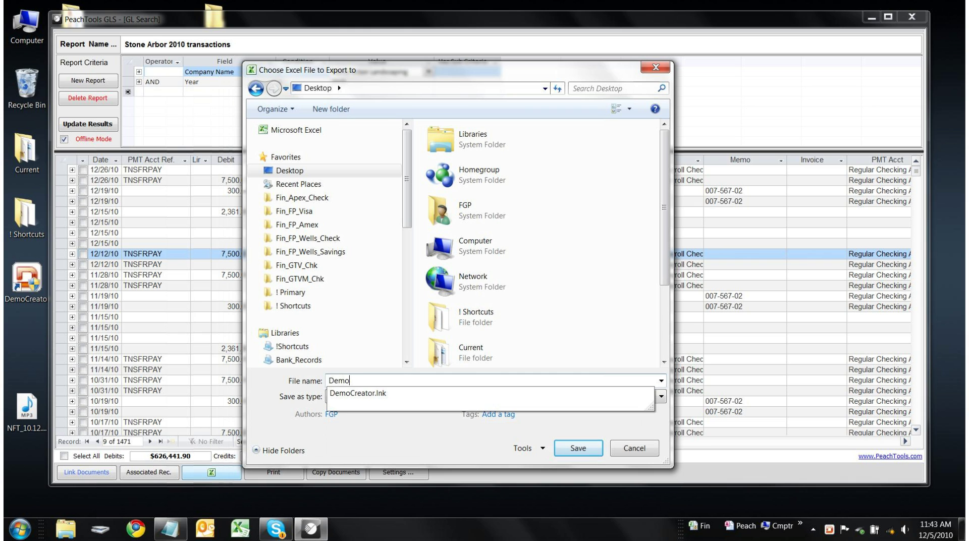
key(Return)
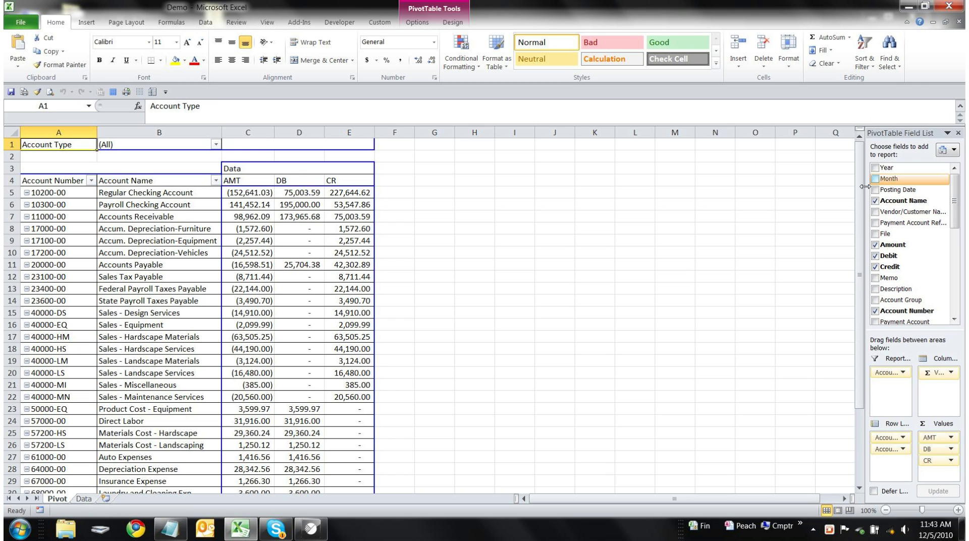
Step: Widen the PivotTable Field List pane and the pivot sheet's Account Name column
drag(863, 172, 538, 172)
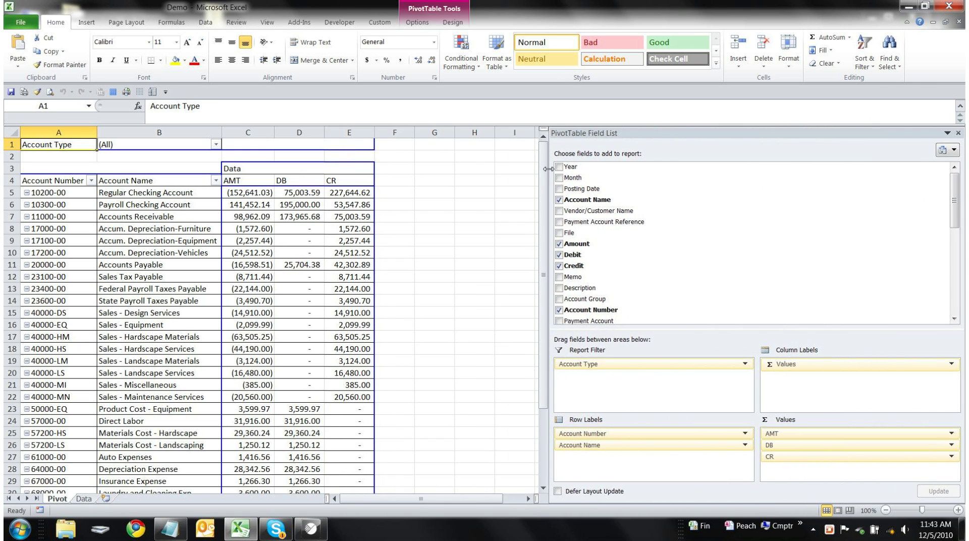
click(273, 248)
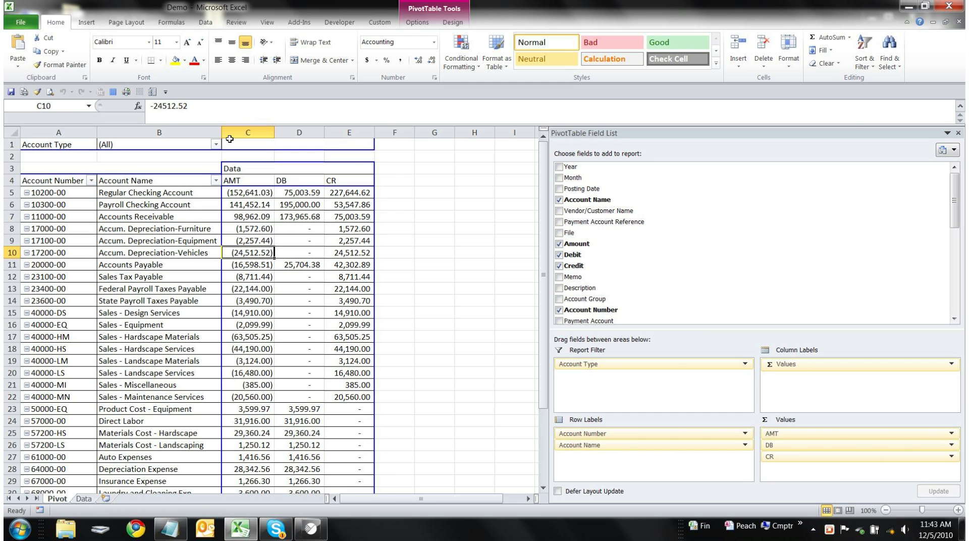
drag(220, 132, 266, 131)
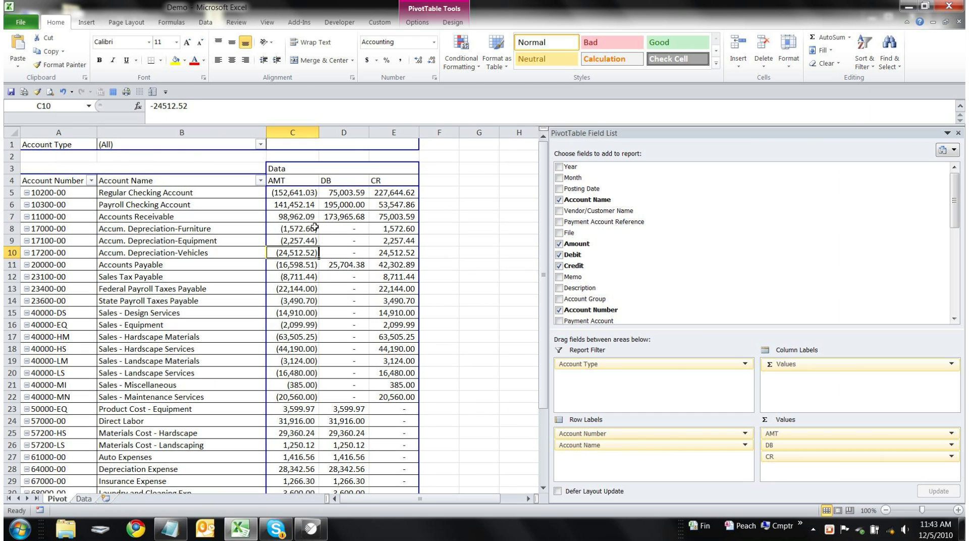
Step: Freeze the pivot sheet's header rows 1 to 4 above the first account row and check the rows down to the grand total
click(313, 227)
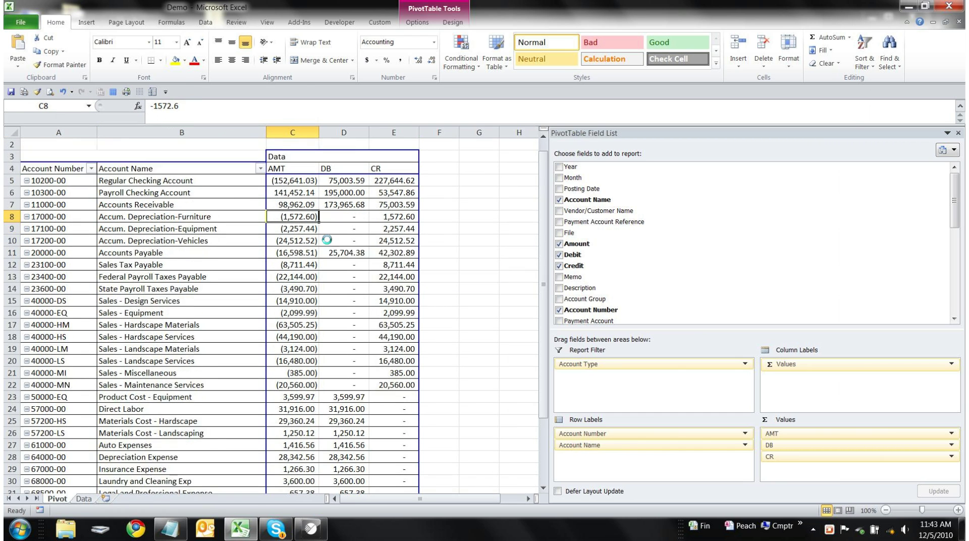
scroll(328, 239, down, 4)
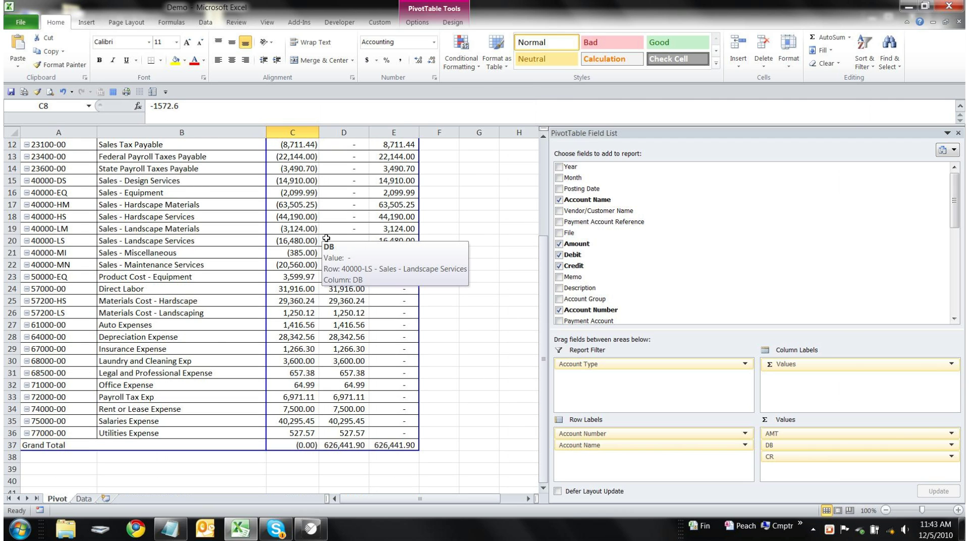
scroll(326, 237, up, 4)
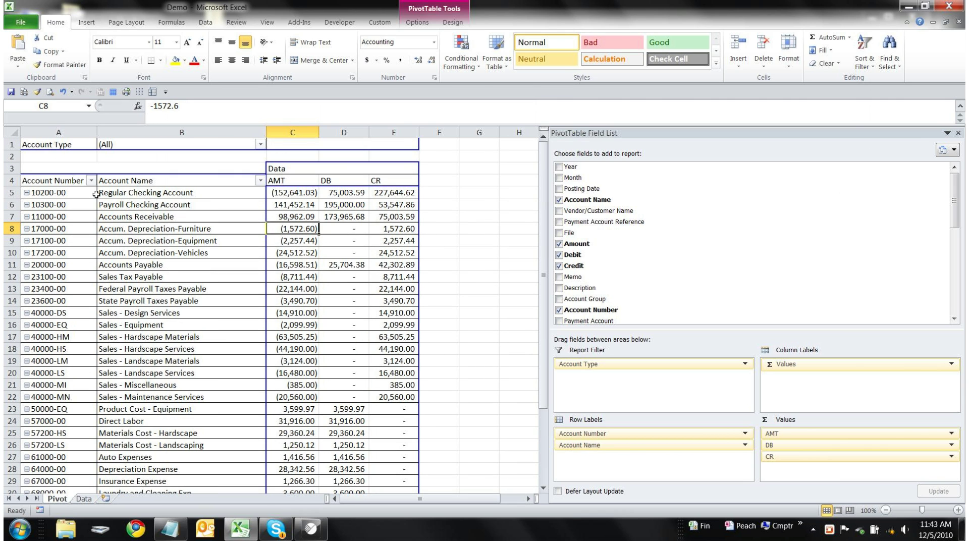
click(92, 193)
click(303, 239)
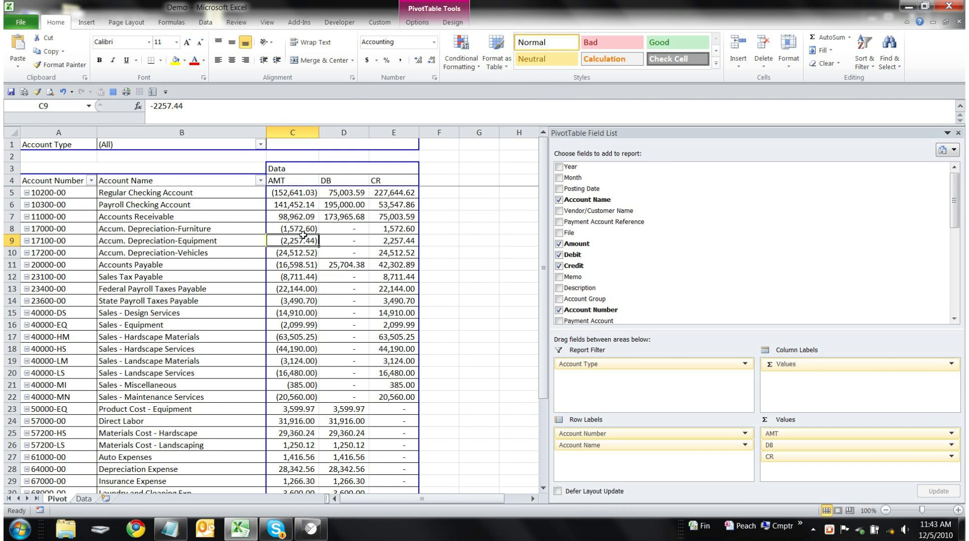
scroll(304, 230, down, 3)
scroll(304, 230, down, 1)
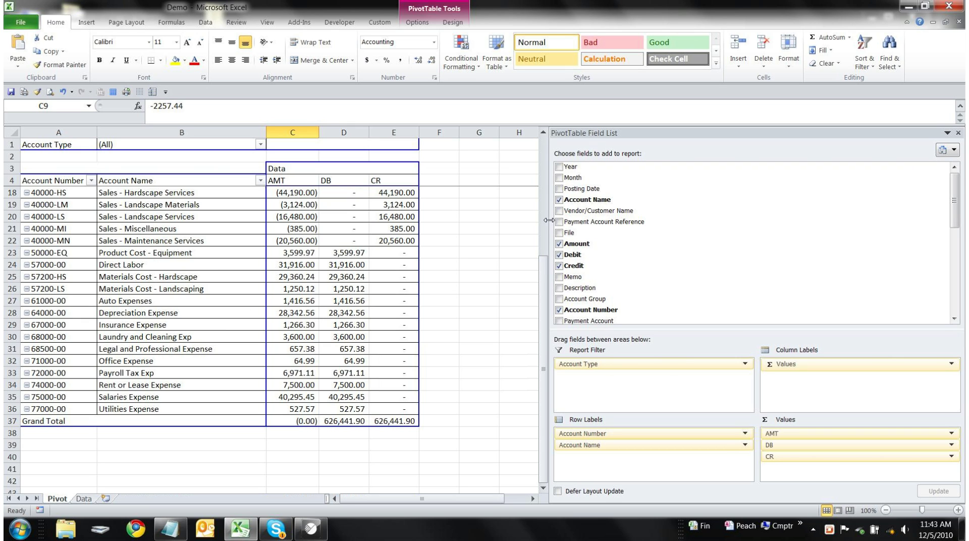
Step: Widen the PivotTable Field List further, view its available fields, and hide it by selecting empty cell F24 outside the pivot table
drag(550, 223, 491, 224)
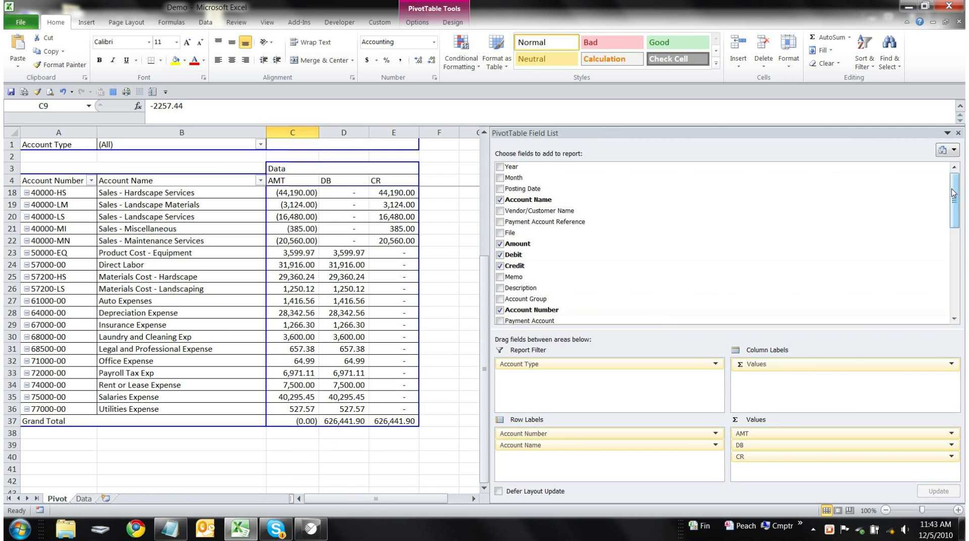
mouse_move(954, 184)
mouse_down()
mouse_move(951, 274)
mouse_move(952, 178)
mouse_up()
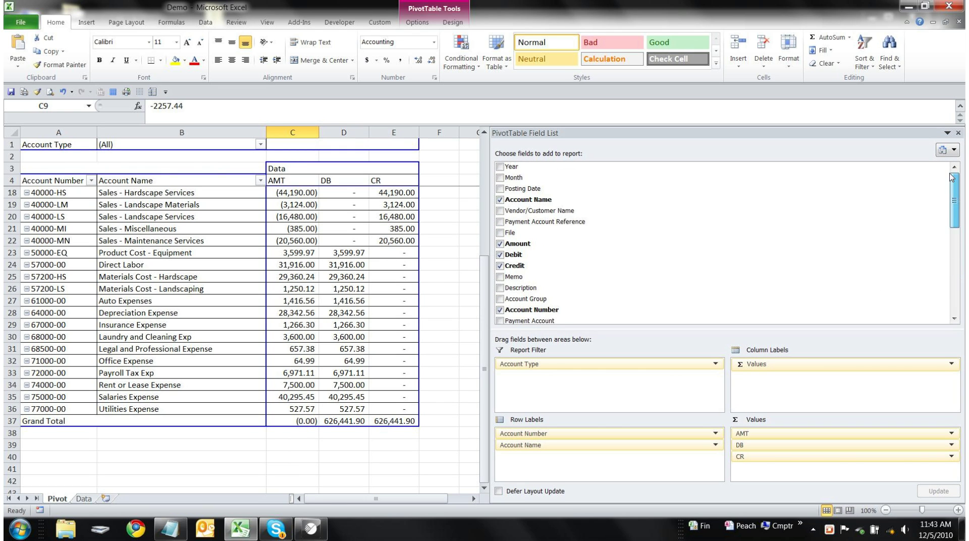
click(437, 262)
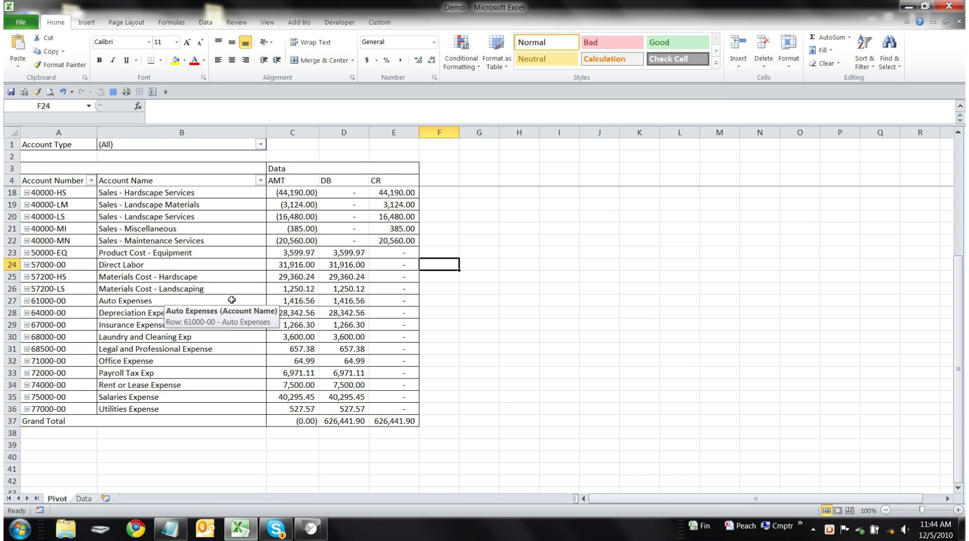
Step: Drill down into the Auto Expenses AMT value in the pivot table to list its underlying transactions on a new sheet
click(295, 301)
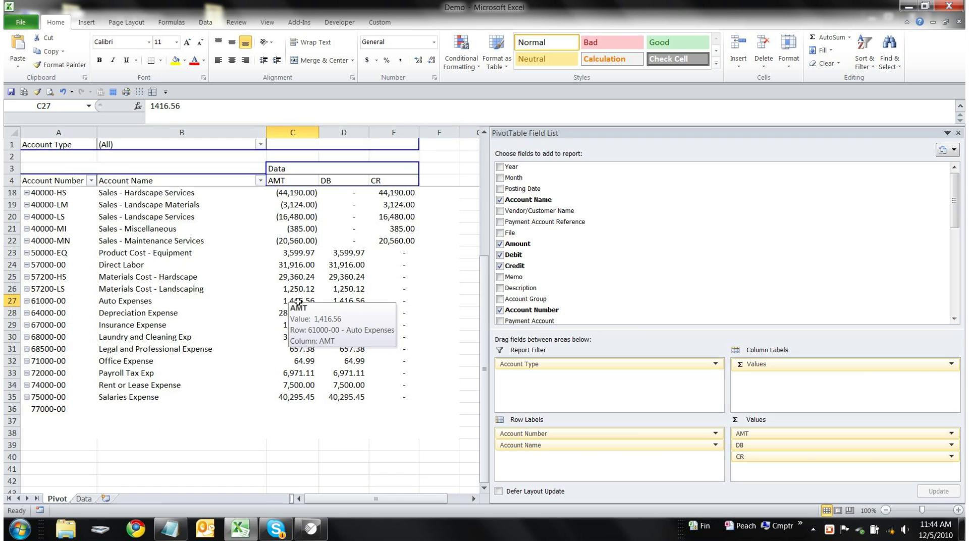
double_click(291, 301)
click(303, 290)
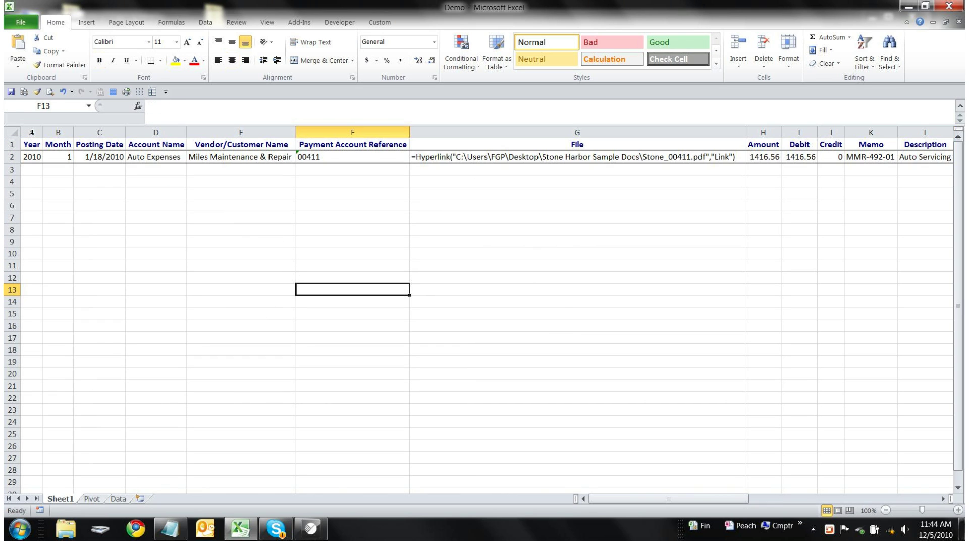
mouse_move(641, 499)
mouse_down()
mouse_move(794, 489)
mouse_move(807, 498)
mouse_move(636, 499)
mouse_up()
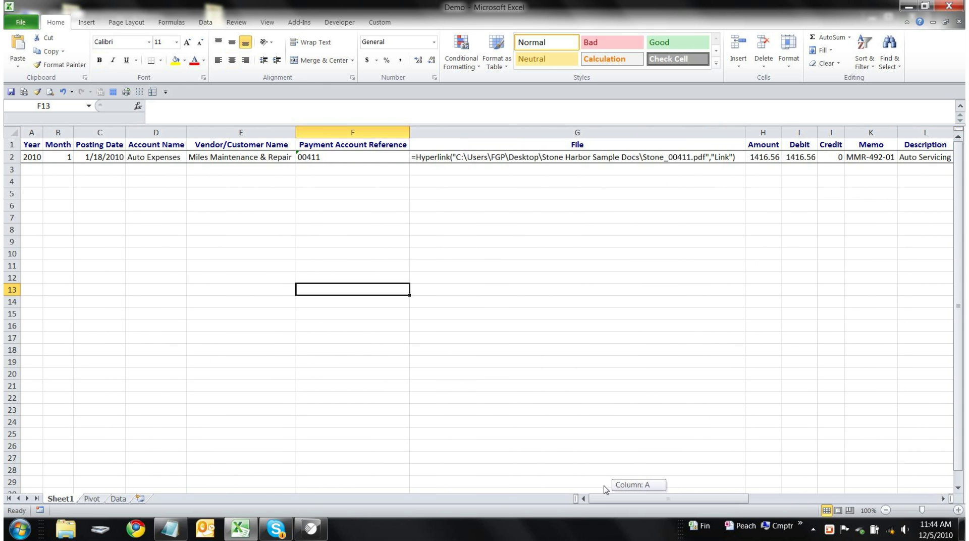
click(406, 205)
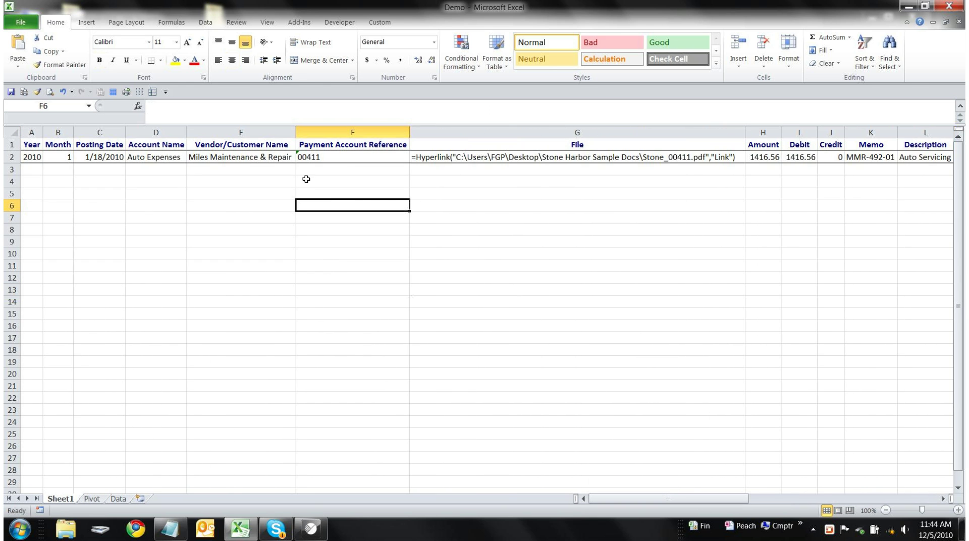
Step: Turn the Hyperlink formula text in File cell G2 into a working link and narrow the File column to about the width of its header
double_click(708, 157)
key(Return)
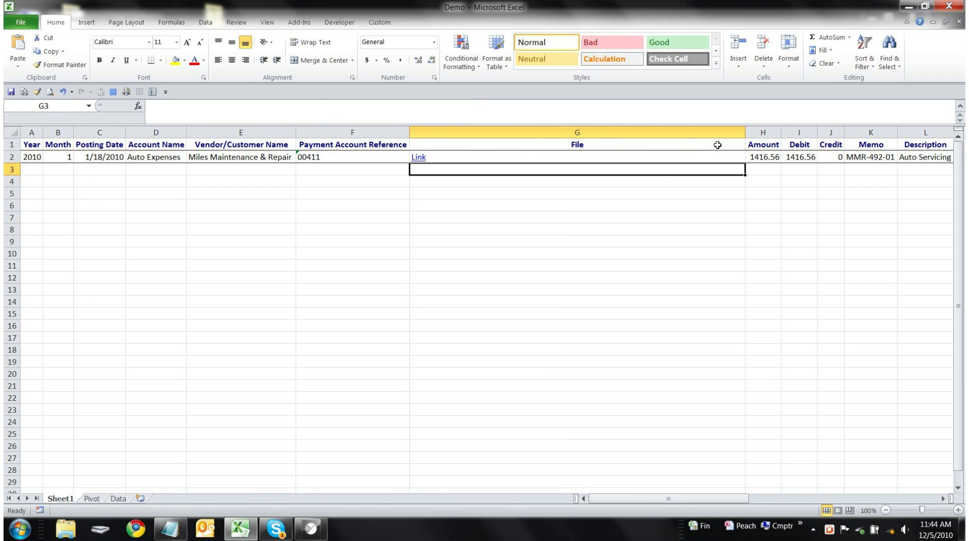
drag(745, 132, 463, 132)
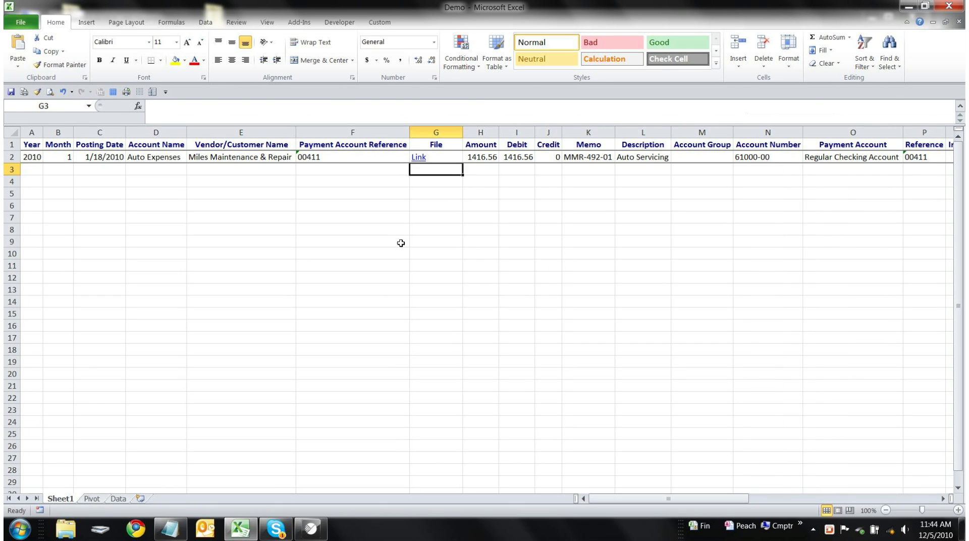
click(241, 253)
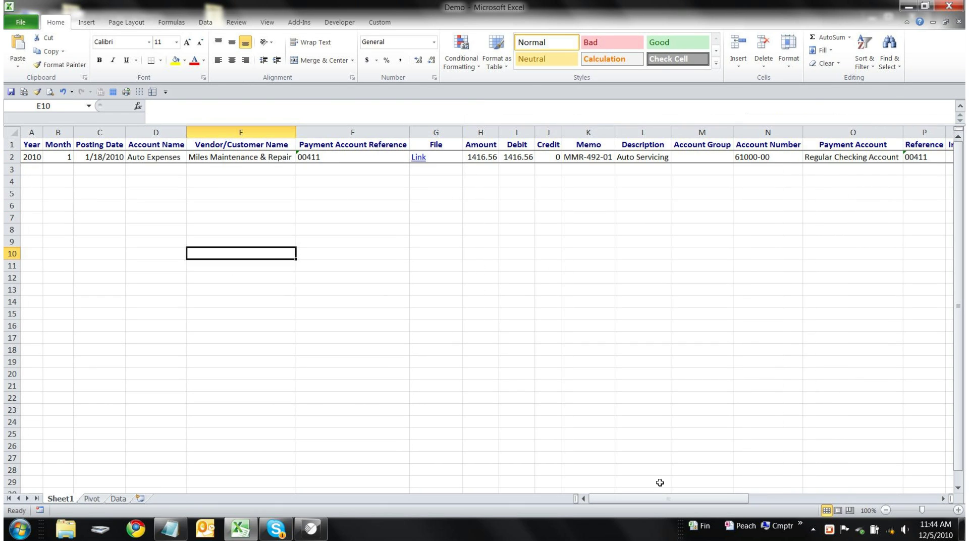
Step: Widen the Vendor/Customer Name column slightly on the transaction detail sheet
click(264, 193)
click(112, 190)
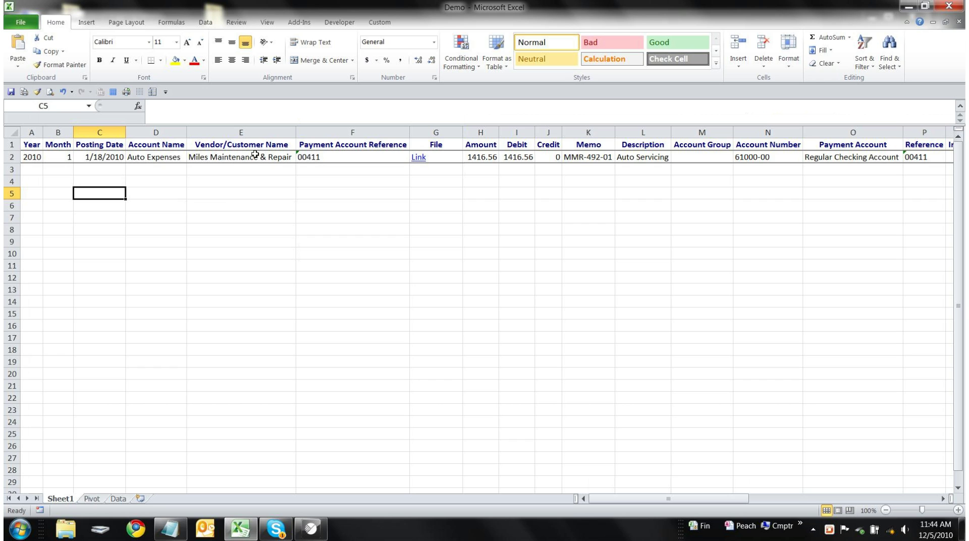
drag(295, 133, 316, 132)
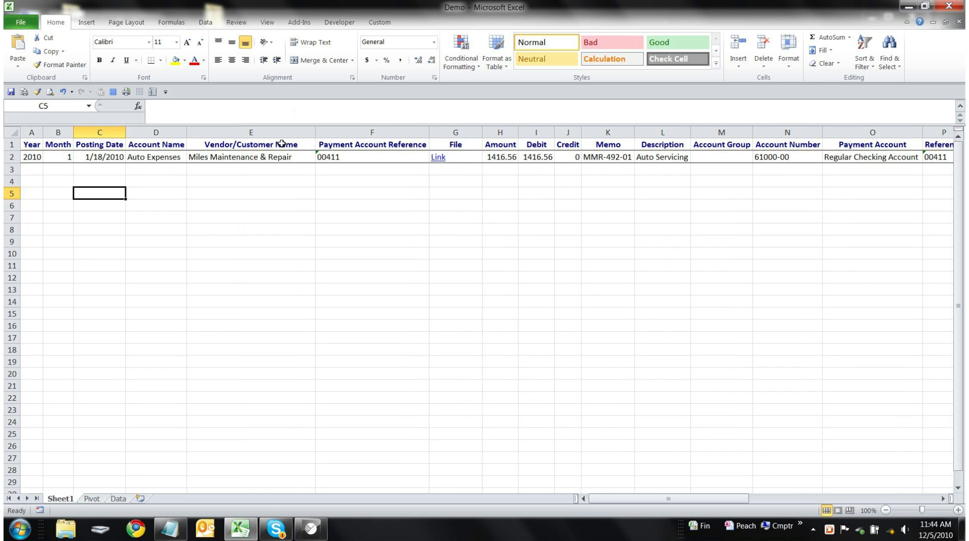
Step: Open the linked document Stone_00411.pdf from the File column, view its page, and close it
click(463, 181)
click(438, 157)
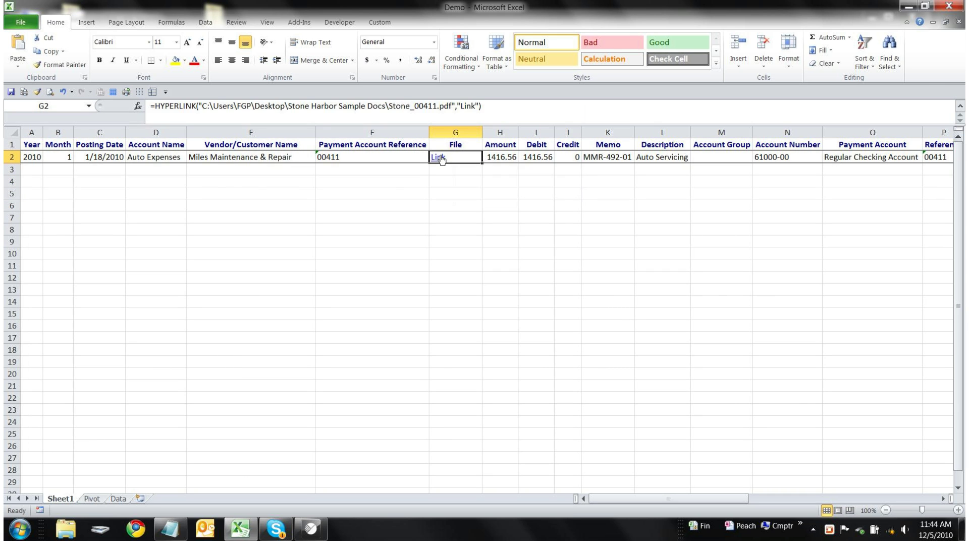
click(925, 5)
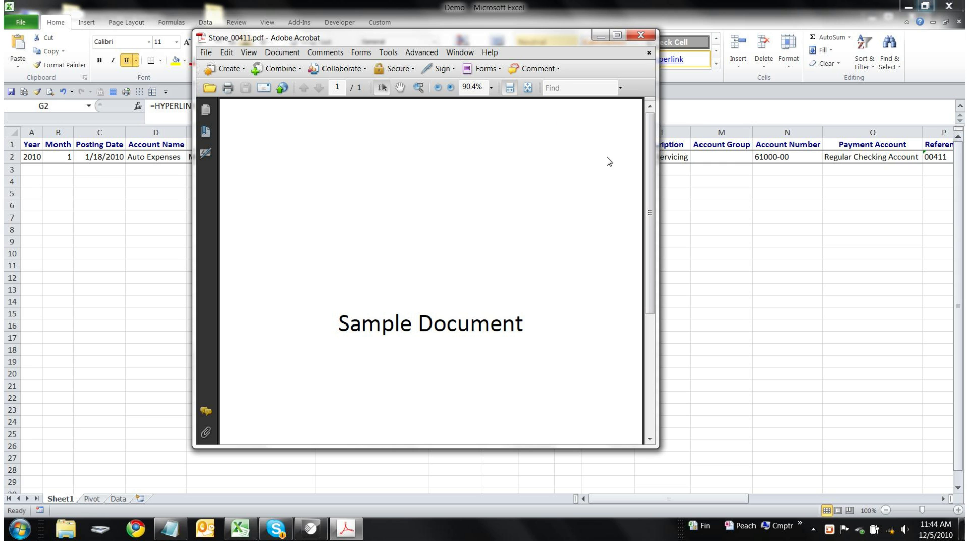
drag(522, 45, 522, 67)
drag(650, 174, 647, 209)
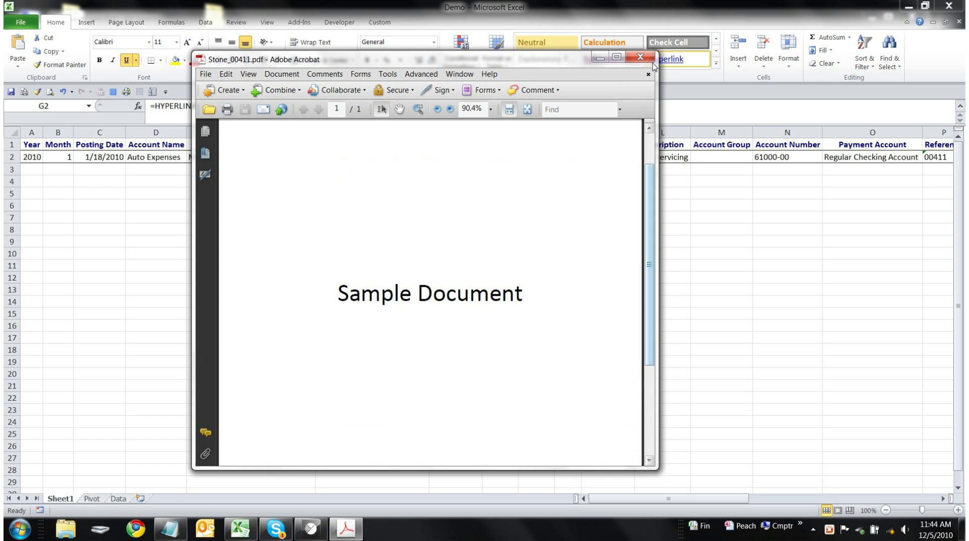
click(644, 55)
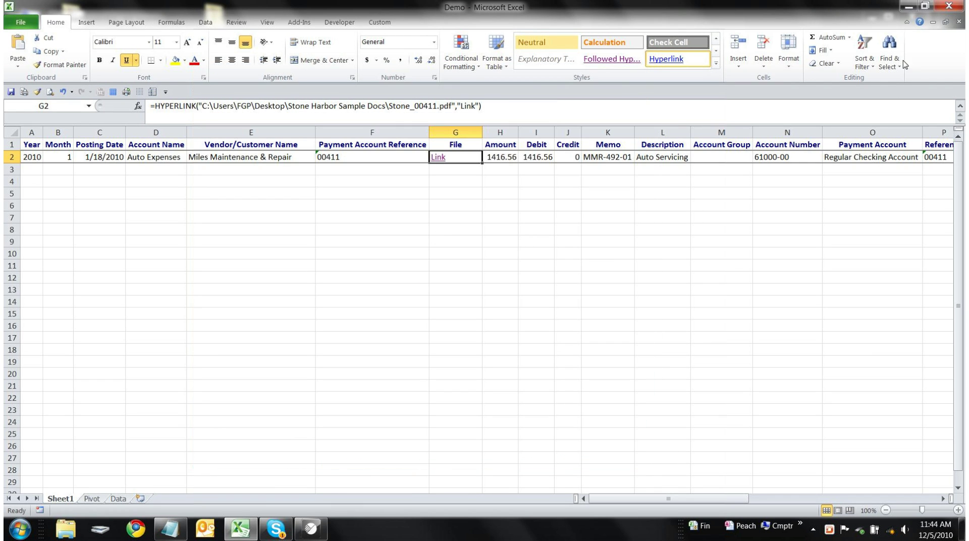
Step: Close the Demo workbook without saving its changes and exit Excel to return to the PeachTools report
click(958, 22)
click(493, 280)
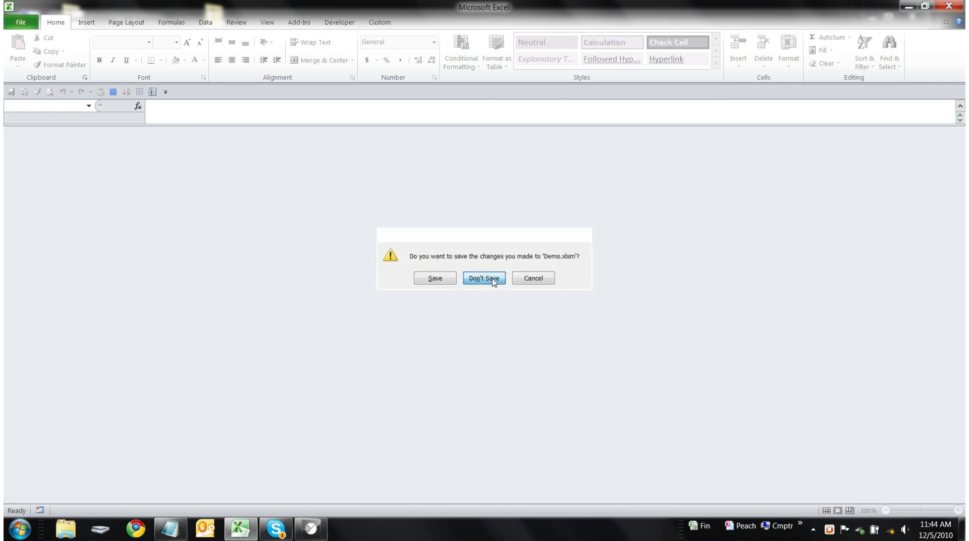
click(949, 5)
click(484, 277)
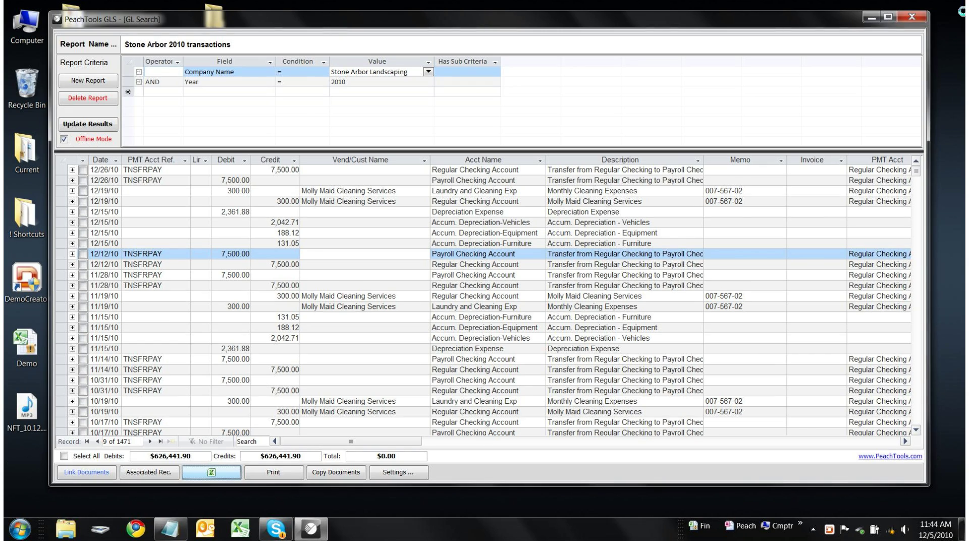